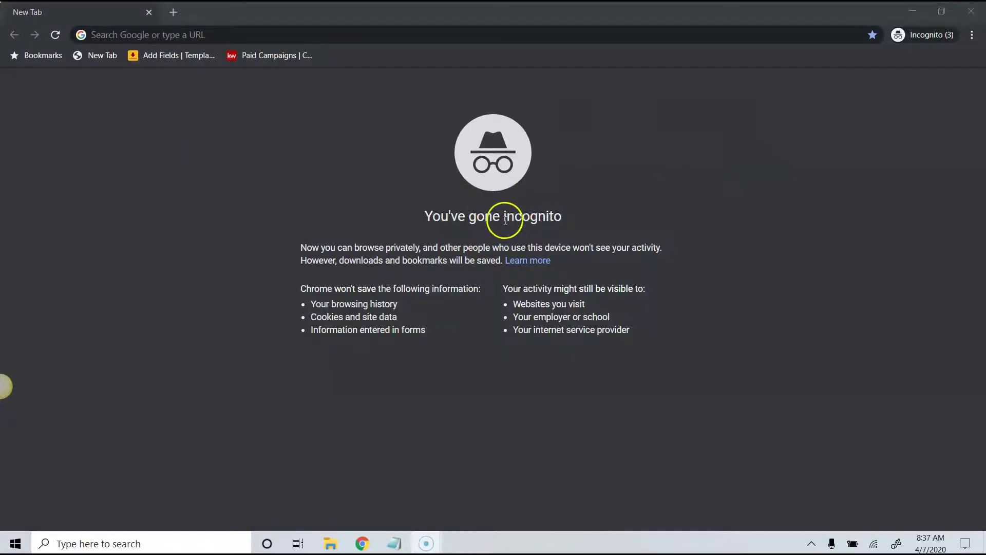
Step: Open the Keller Williams agent website johnz.kw.com in the incognito window
click(974, 37)
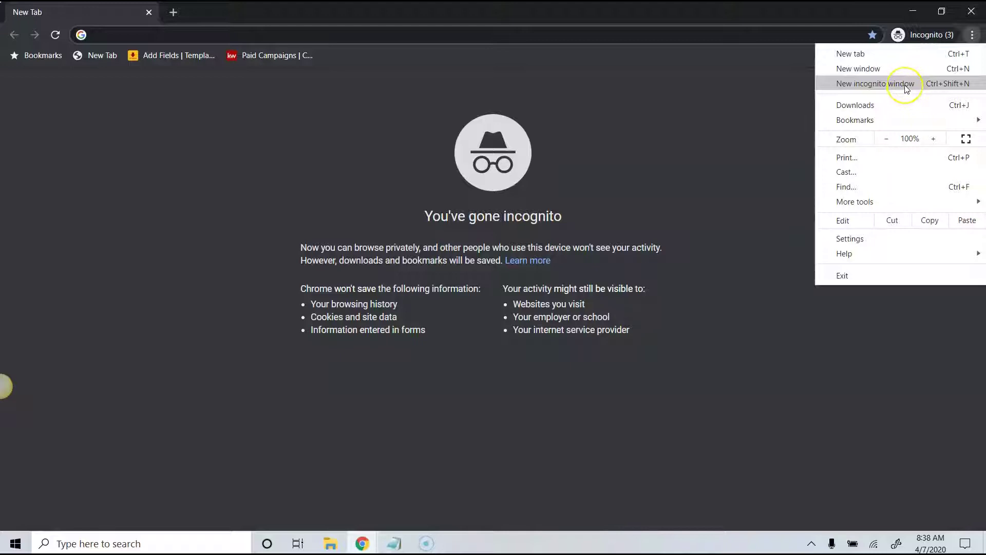
click(703, 88)
click(454, 34)
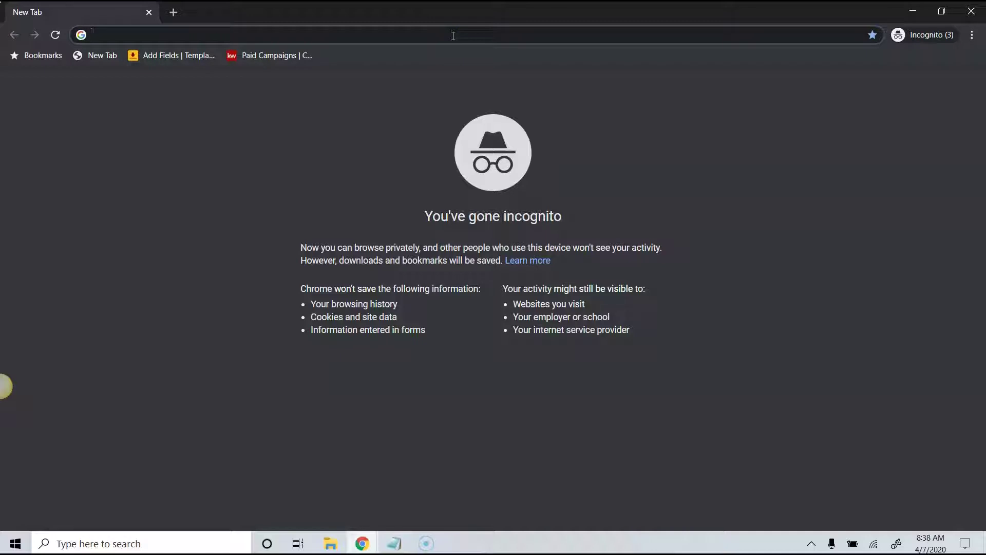
text(john)
key(Return)
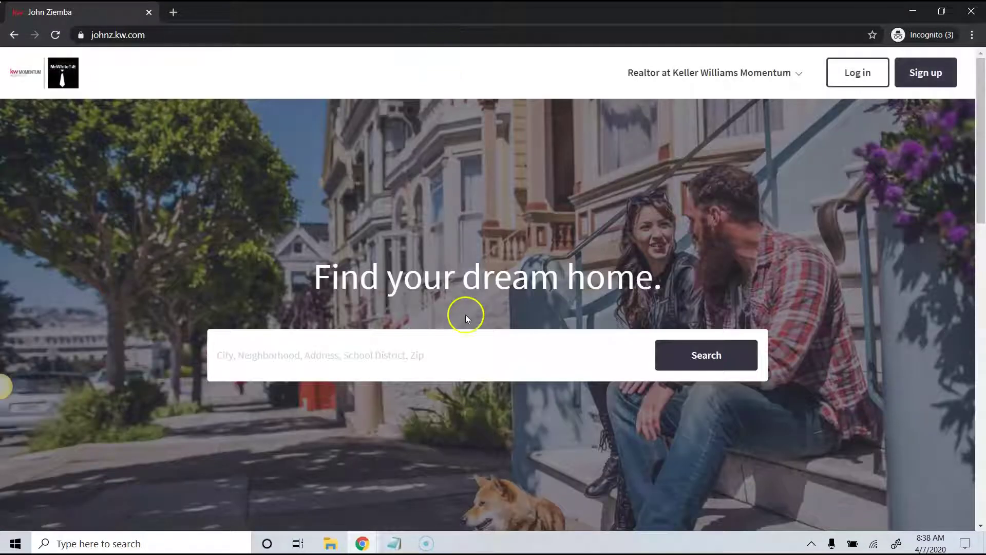
Step: Search the home-search site for Wrigley Field
click(423, 354)
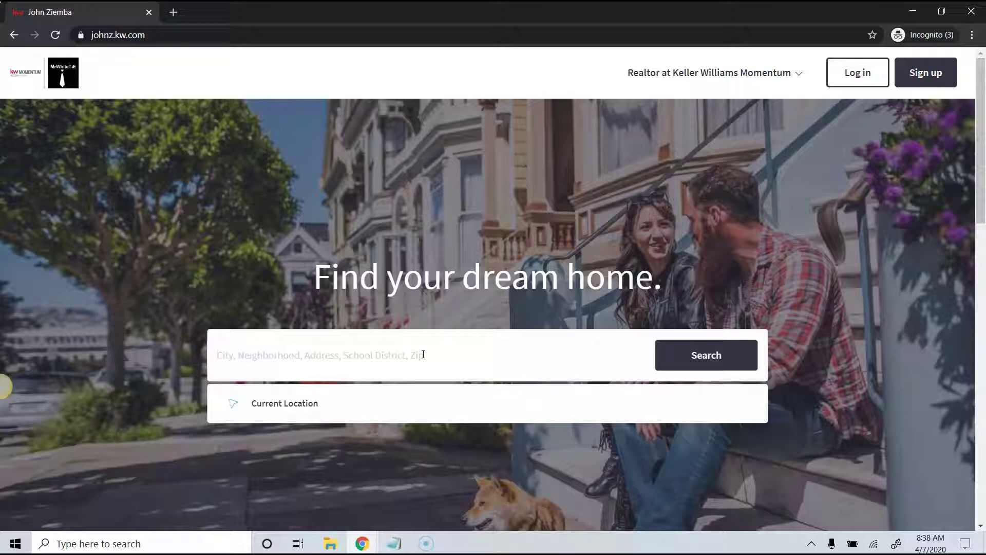
text(Wrig)
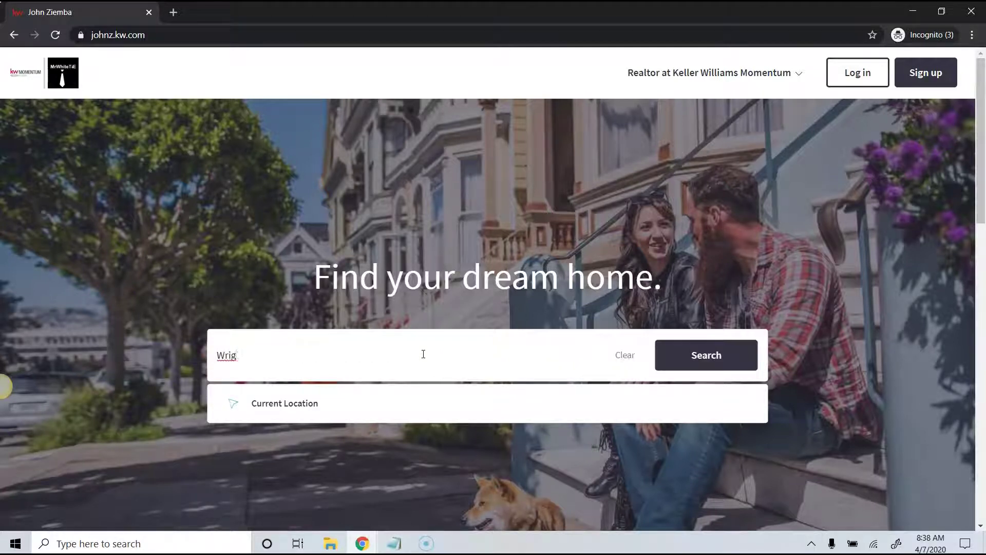
text(ley Field)
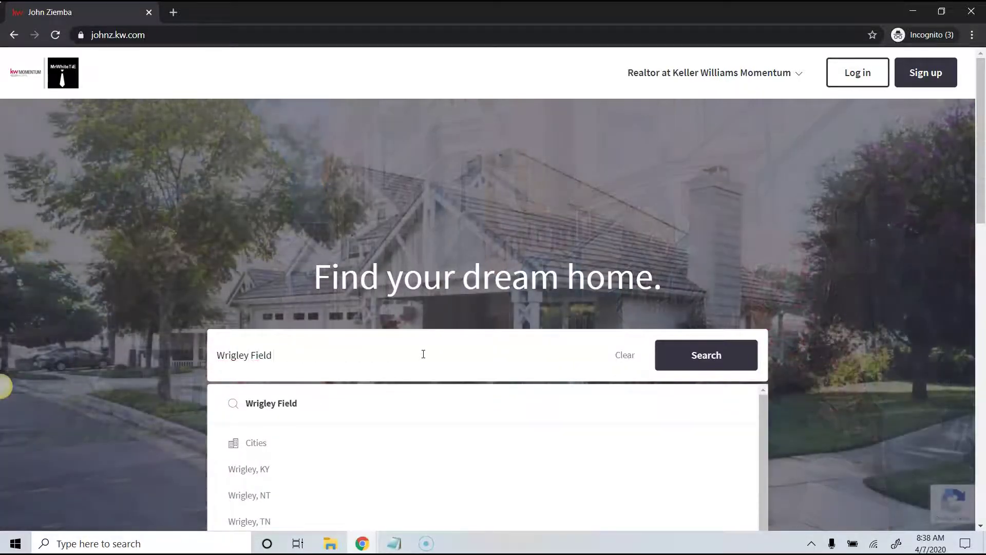
key(Return)
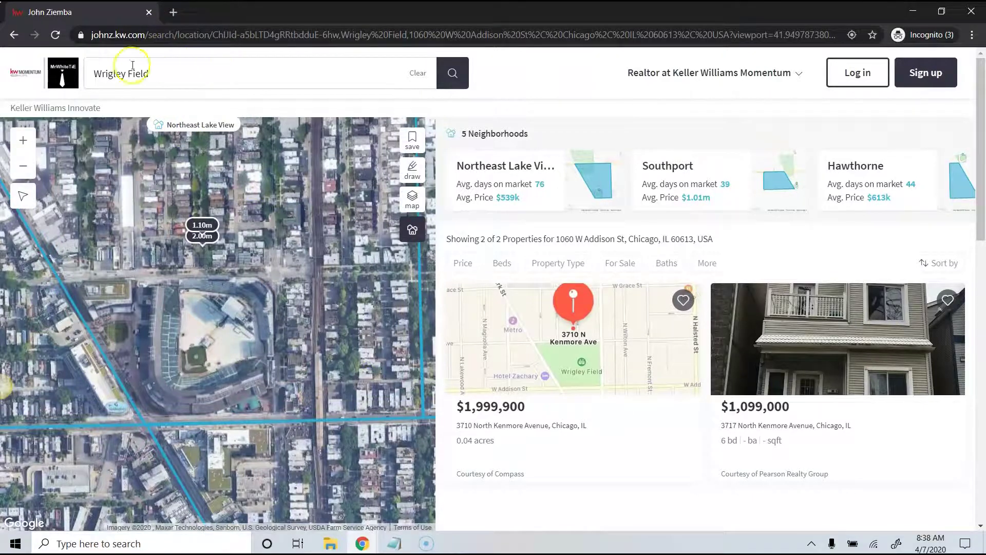
Step: Adjust the map's zoom and position to frame Wrigley Field together with the price markers of the surrounding listings
click(170, 72)
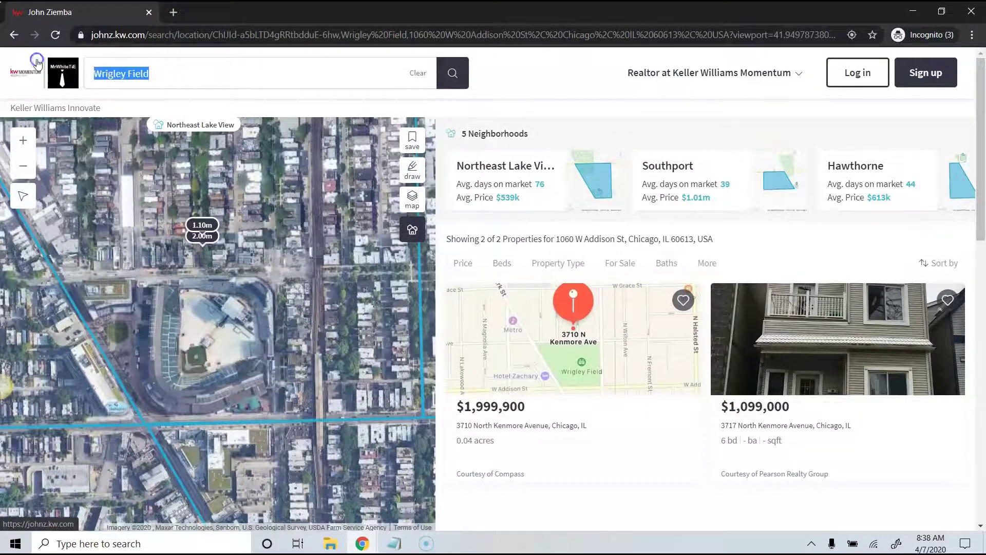
click(172, 72)
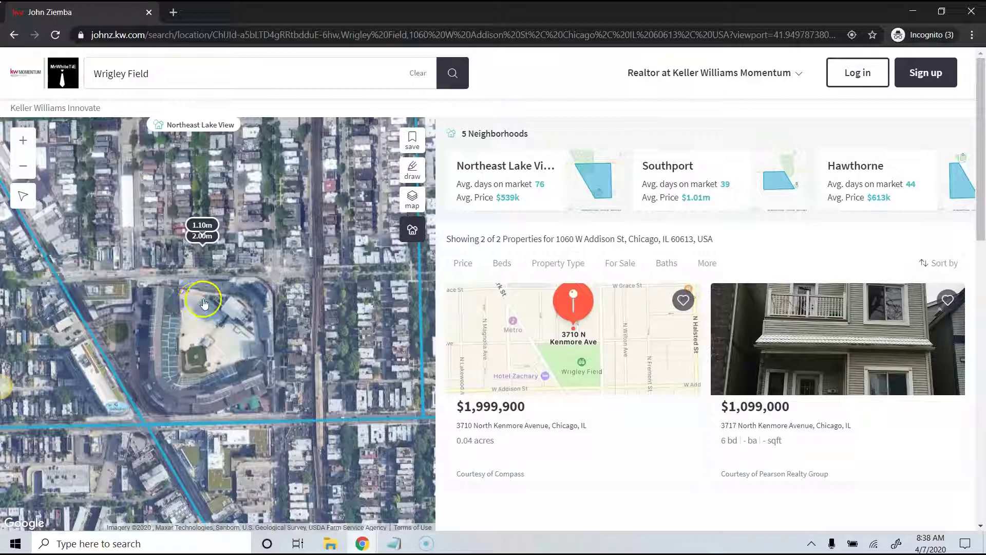
click(202, 225)
click(334, 225)
click(25, 168)
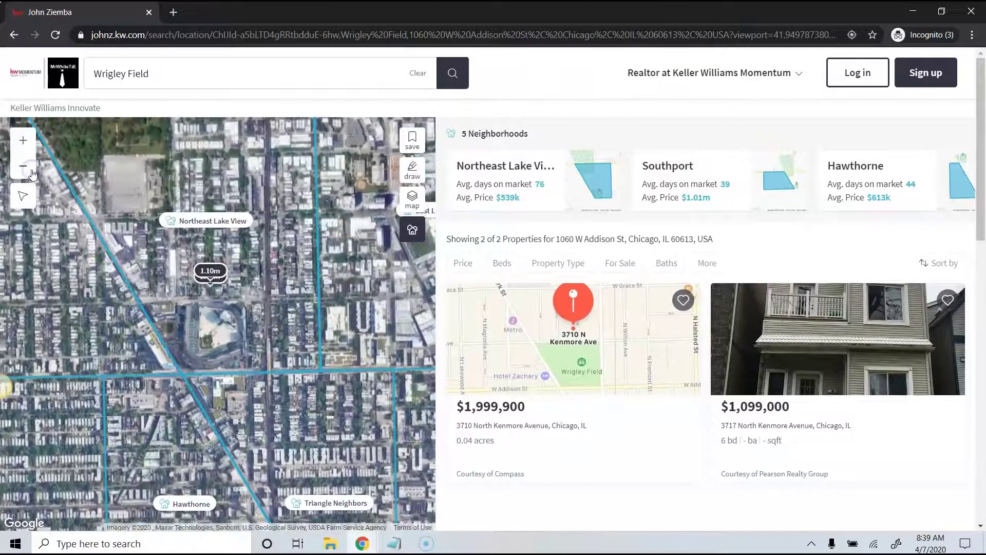
drag(201, 297, 214, 301)
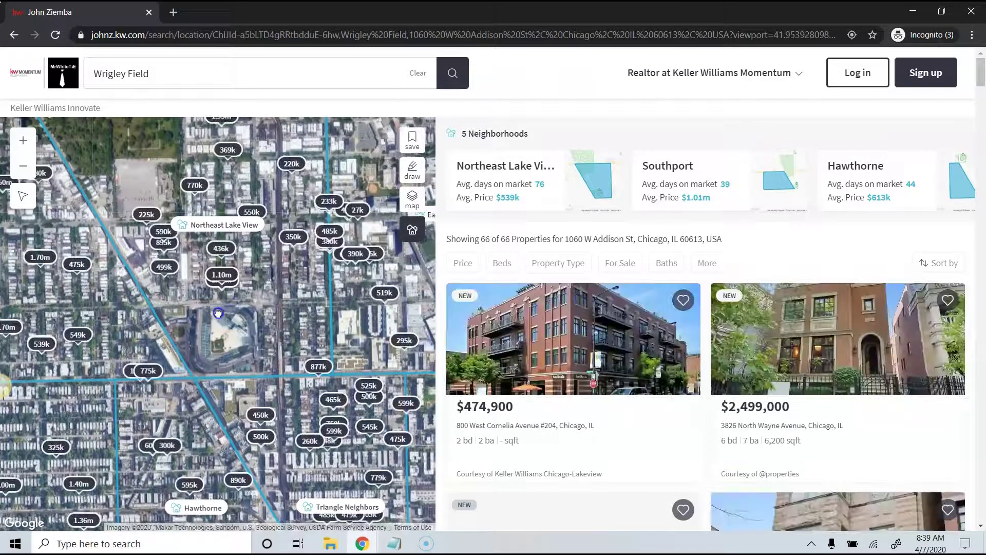
scroll(214, 311, down, 1)
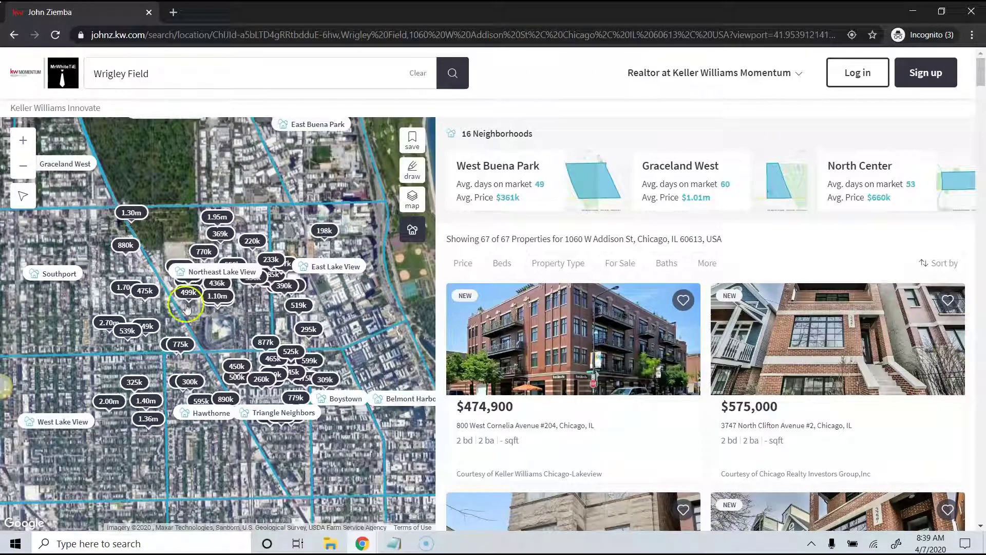
click(29, 137)
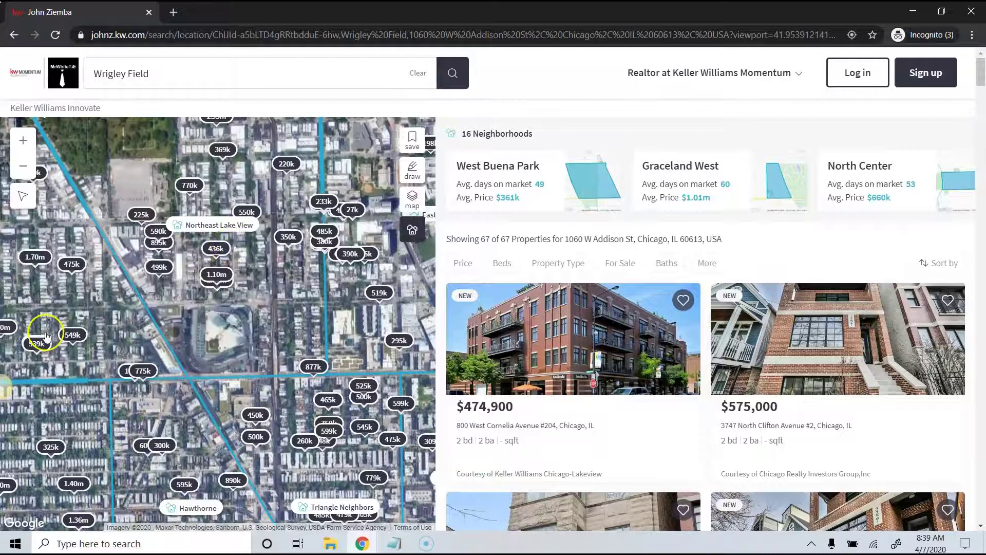
Step: Find and open the Windows Snipping Tool
click(169, 547)
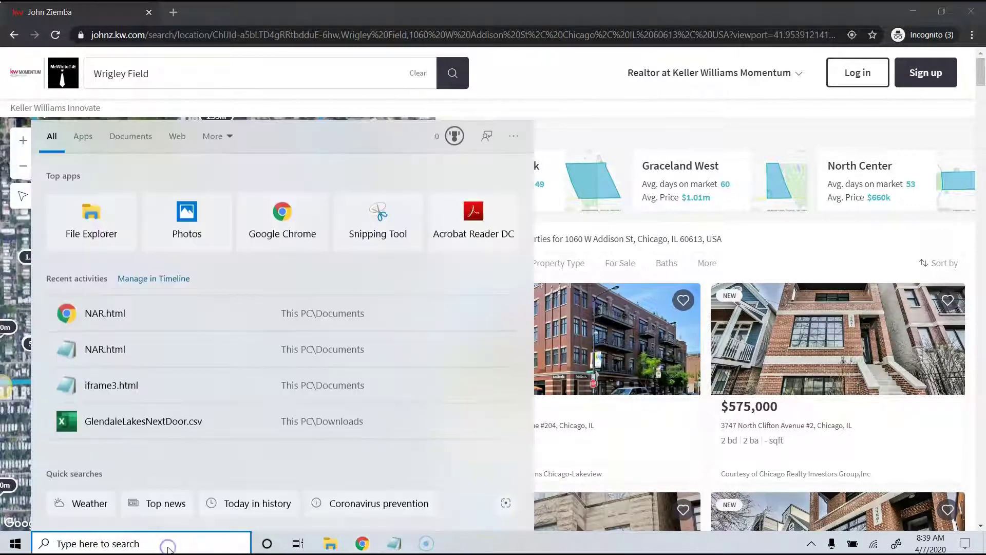
text(snipp)
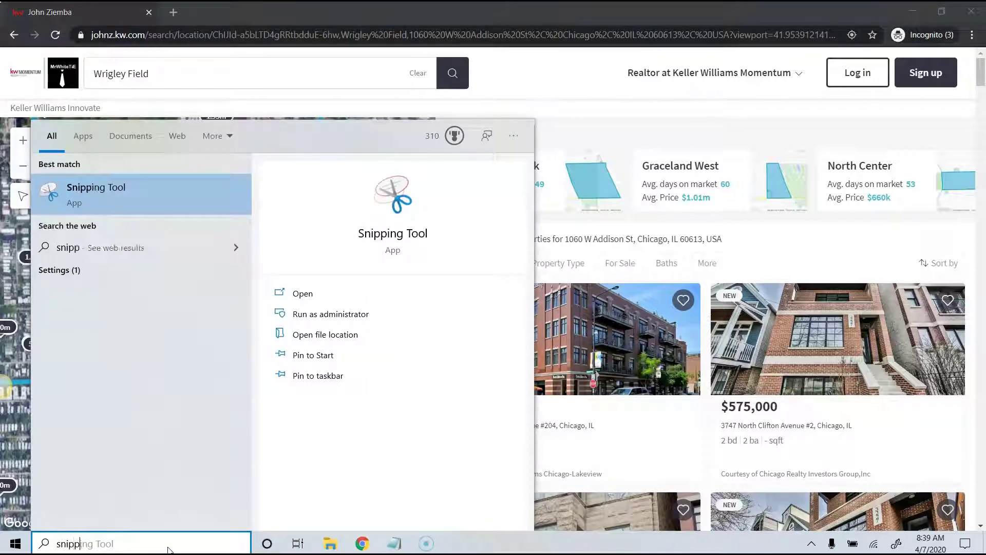
click(154, 175)
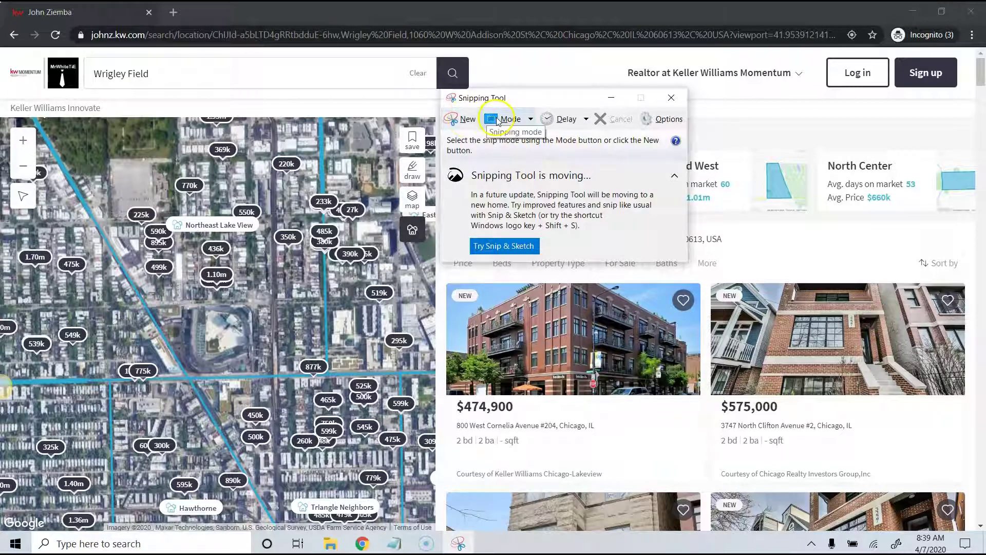
Step: Capture a rectangular snip covering the entire Wrigley Field map, excluding the property list
click(531, 120)
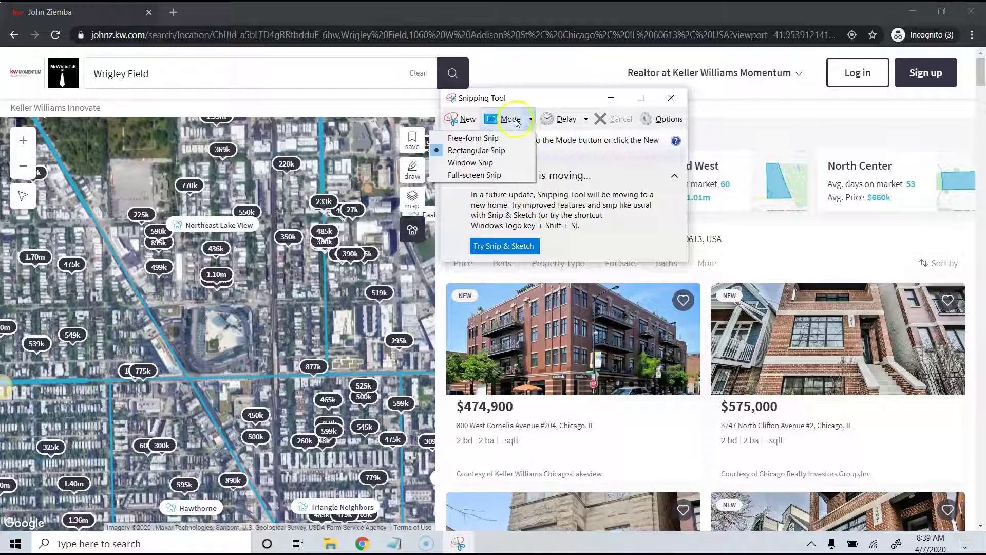
click(467, 122)
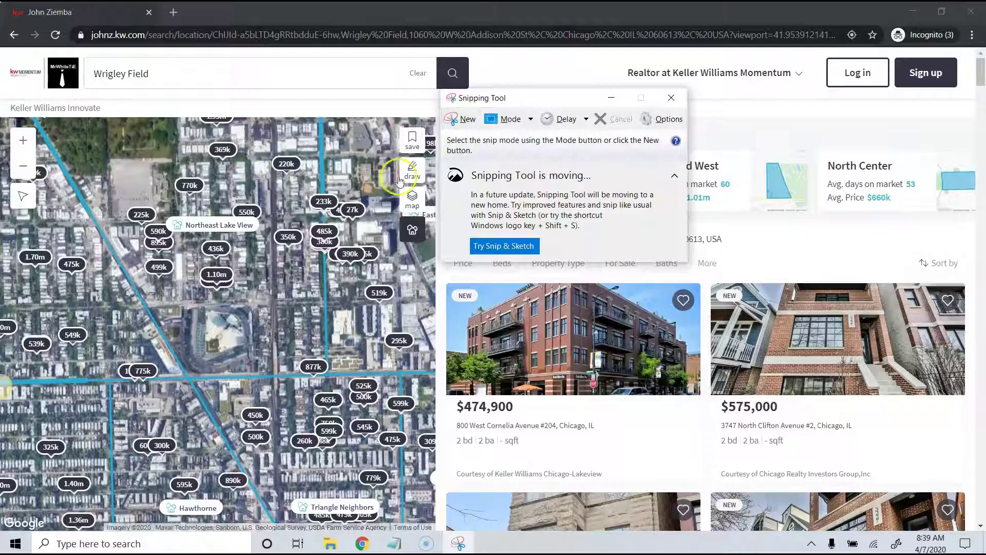
click(471, 124)
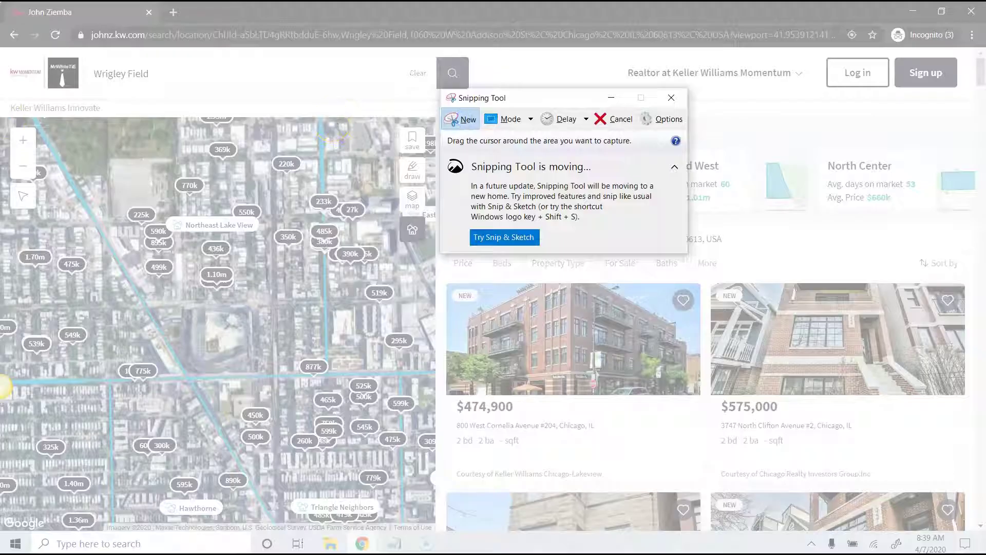
drag(1, 119, 438, 531)
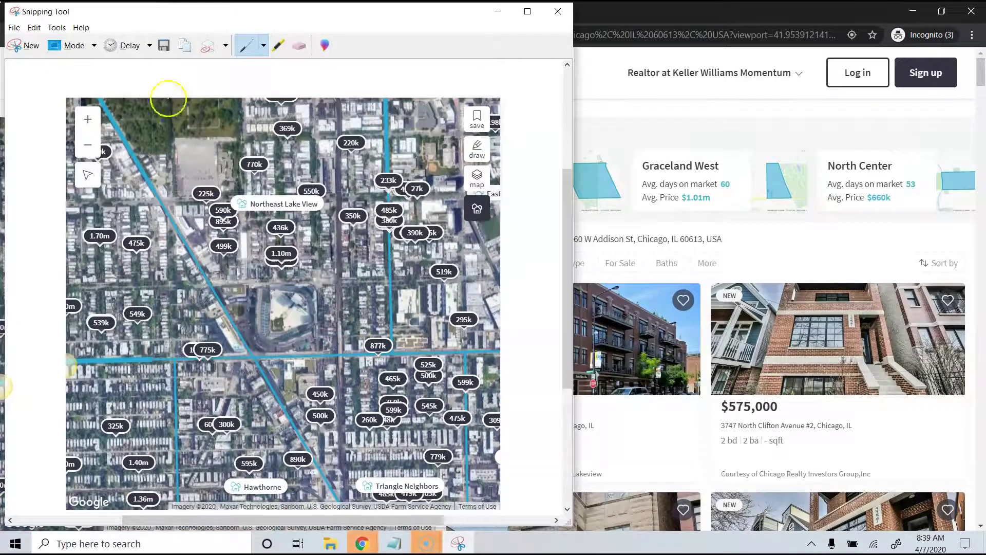
Step: Save the snip as a PNG named Wrigley Field Snip in the Pictures folder
click(16, 29)
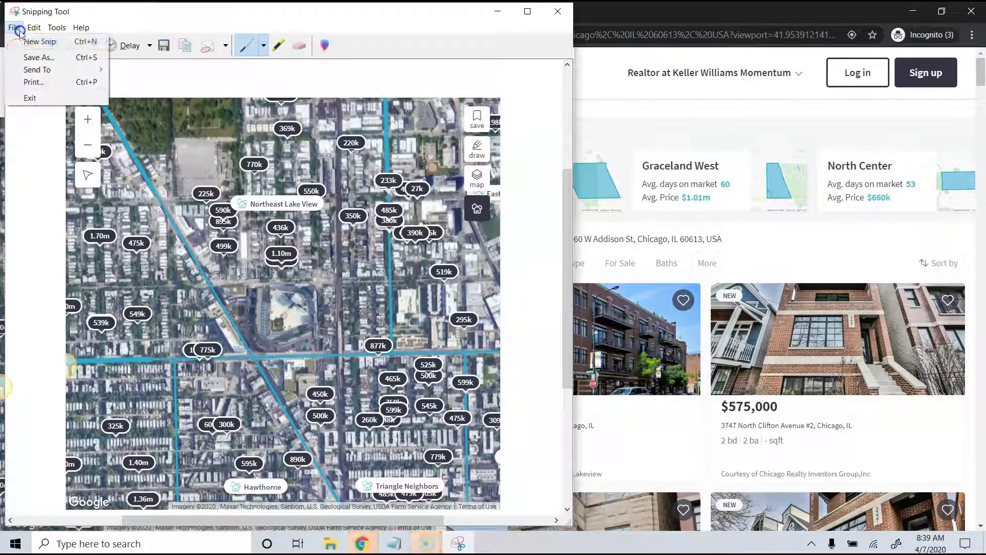
click(39, 57)
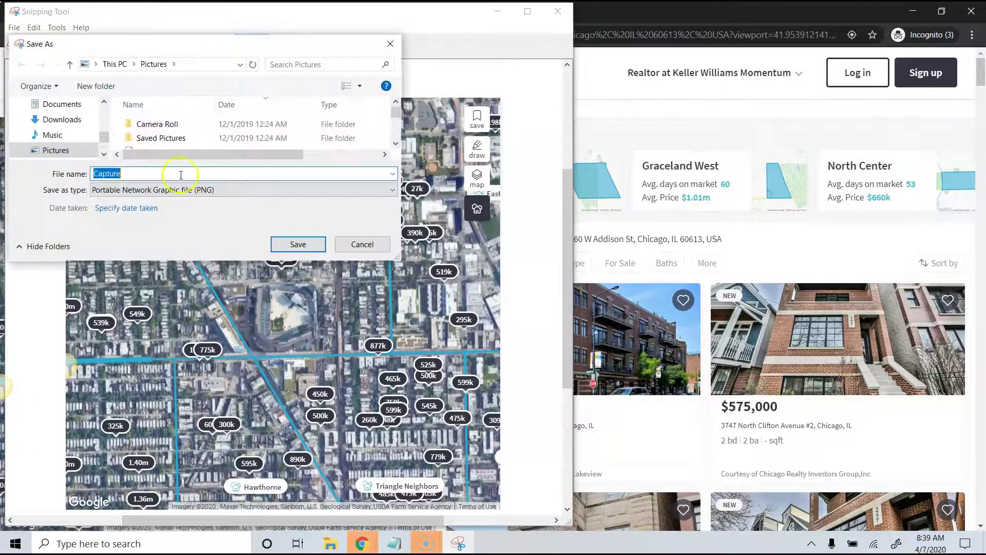
text(W)
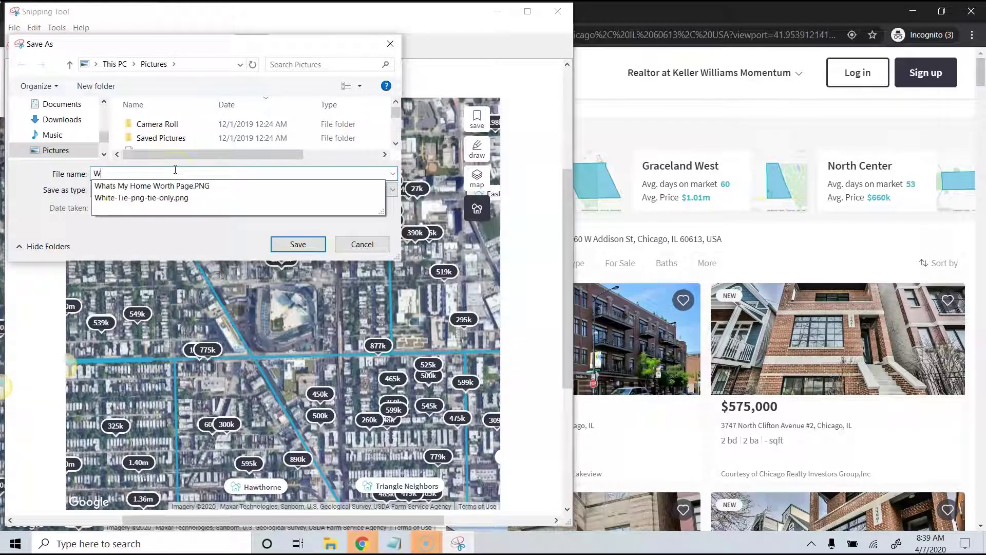
text(rigley F)
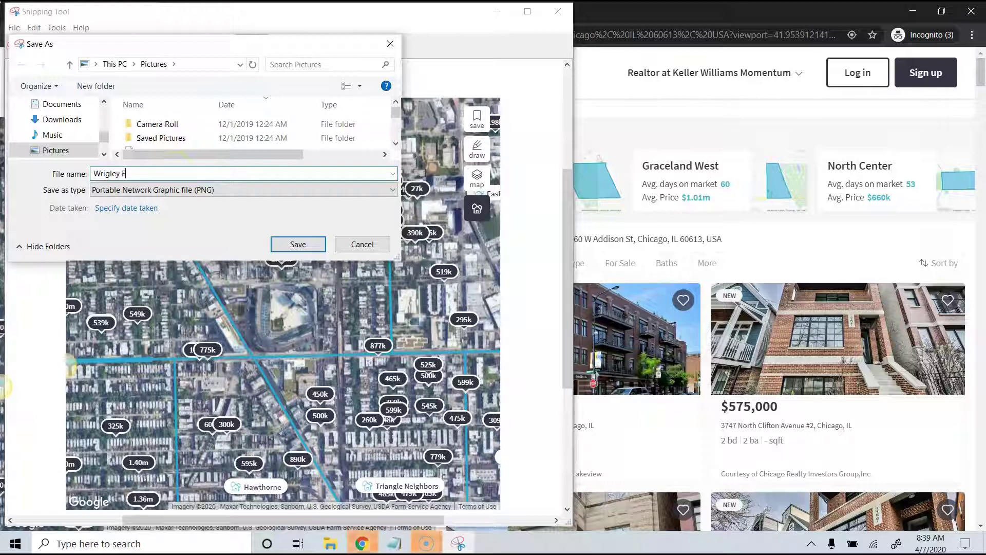
text(ield Snip)
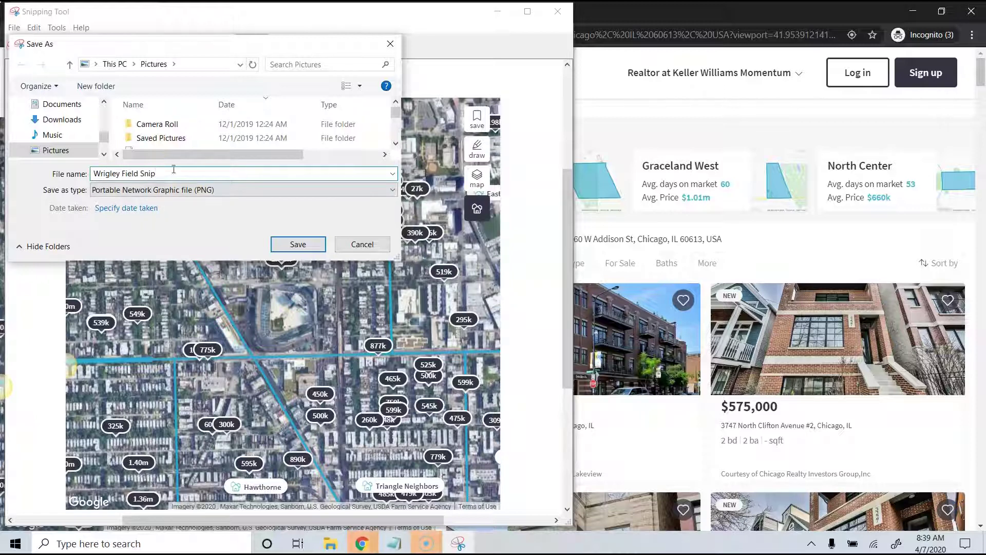
click(299, 244)
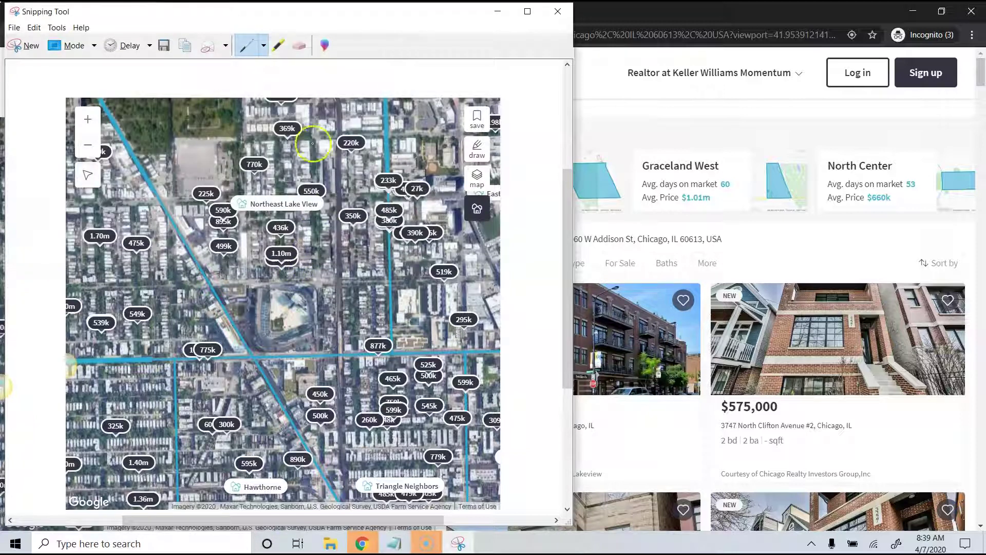
Step: Return to the incognito Chrome window and select the full web address of the Wrigley Field search page
click(635, 24)
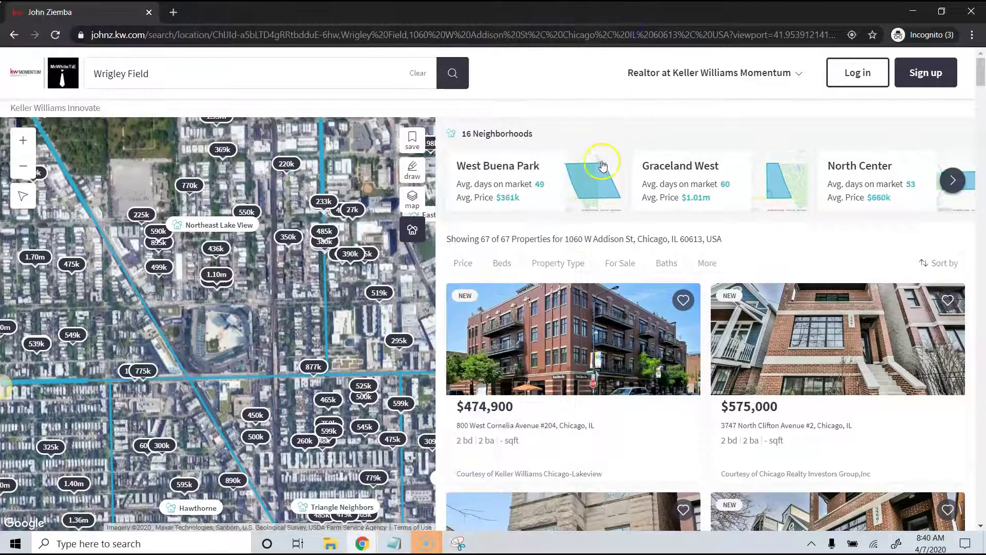
click(457, 35)
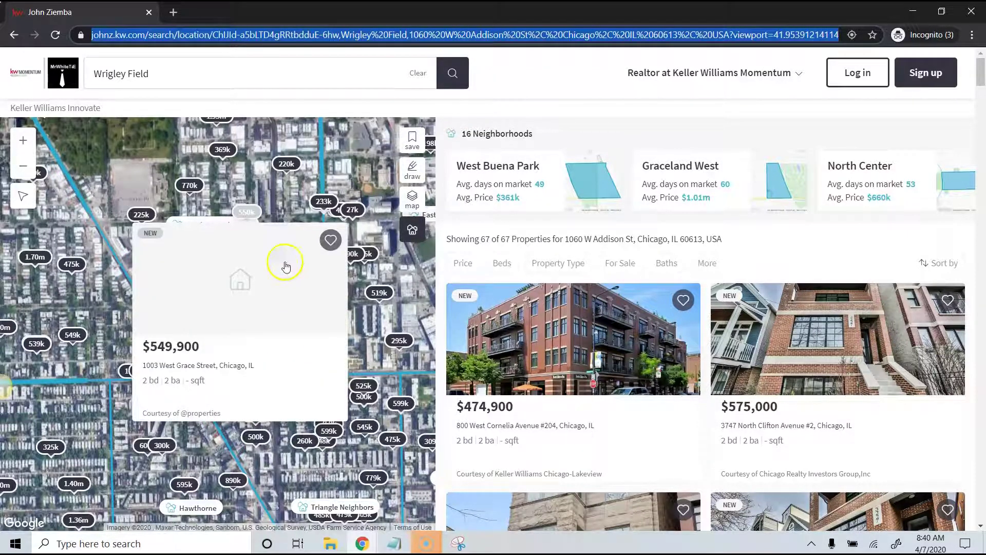
Step: Switch to the other Chrome window's Facebook tab, close the open chat, and open the real estate broker's business page
click(354, 541)
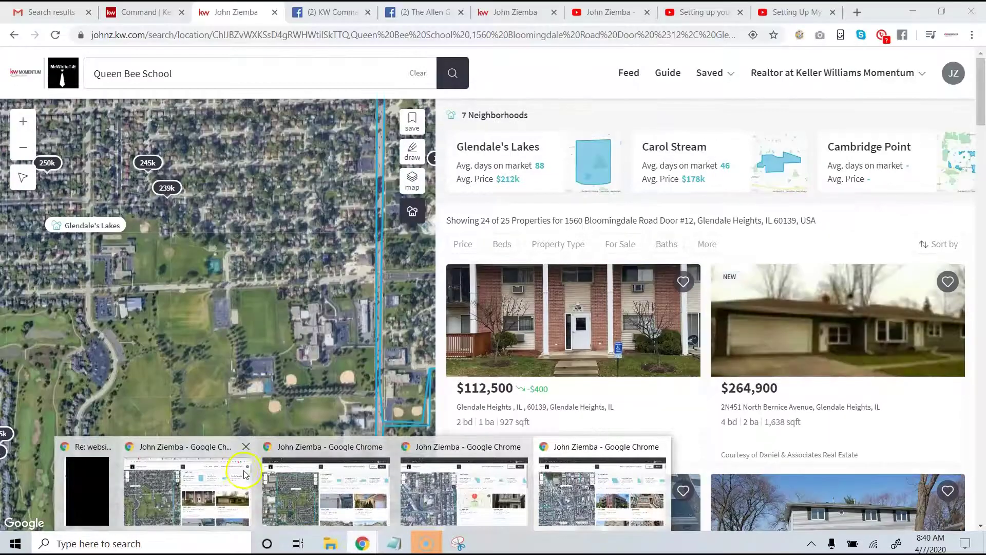
click(226, 486)
click(421, 12)
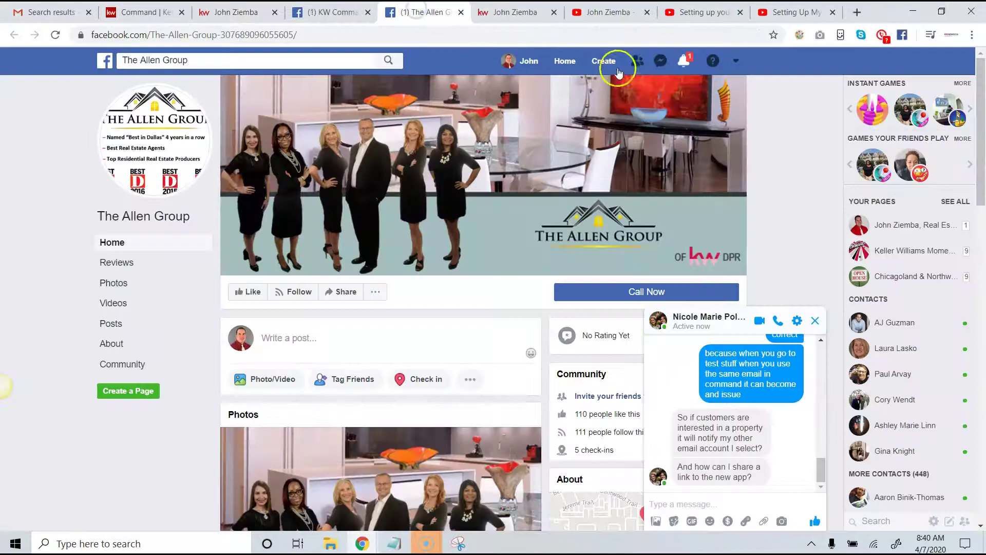
click(565, 61)
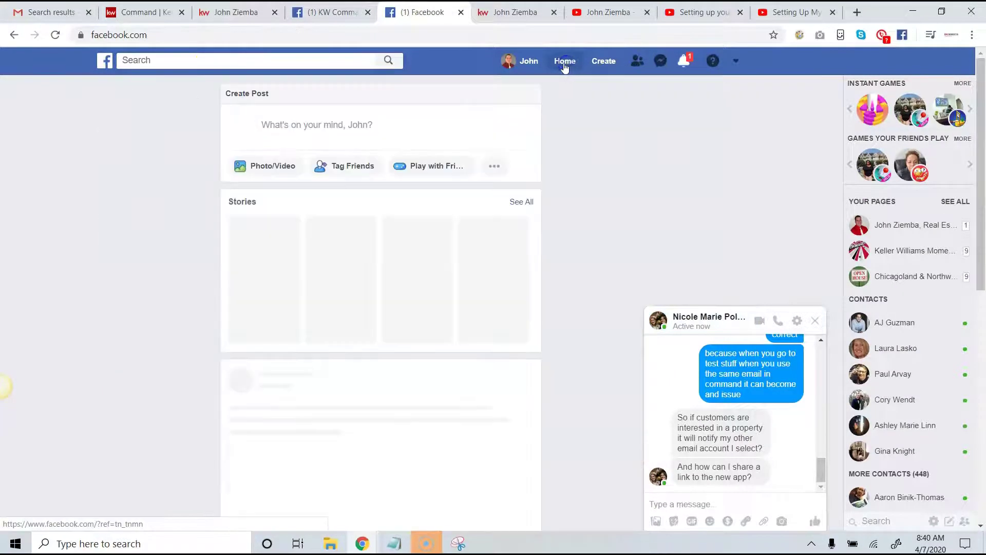
click(791, 325)
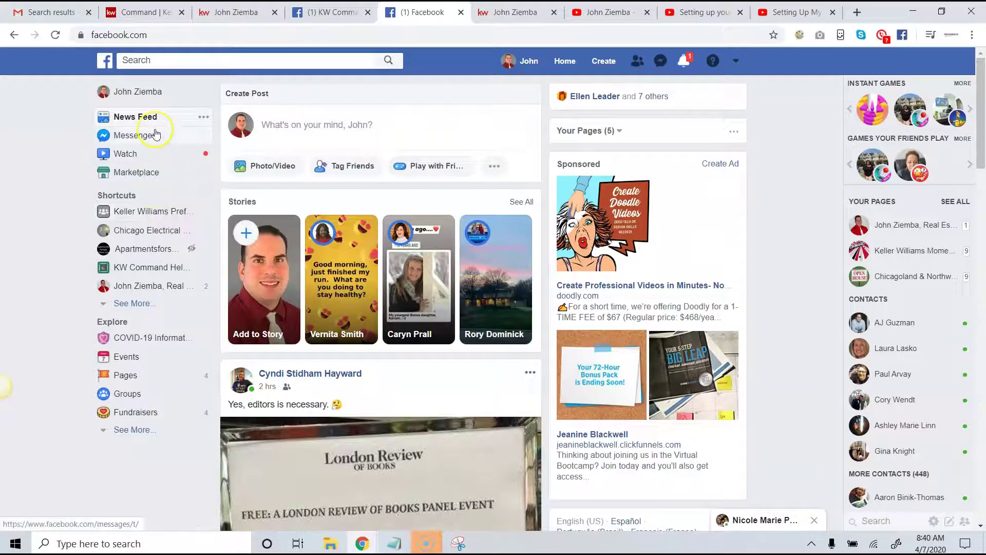
click(160, 286)
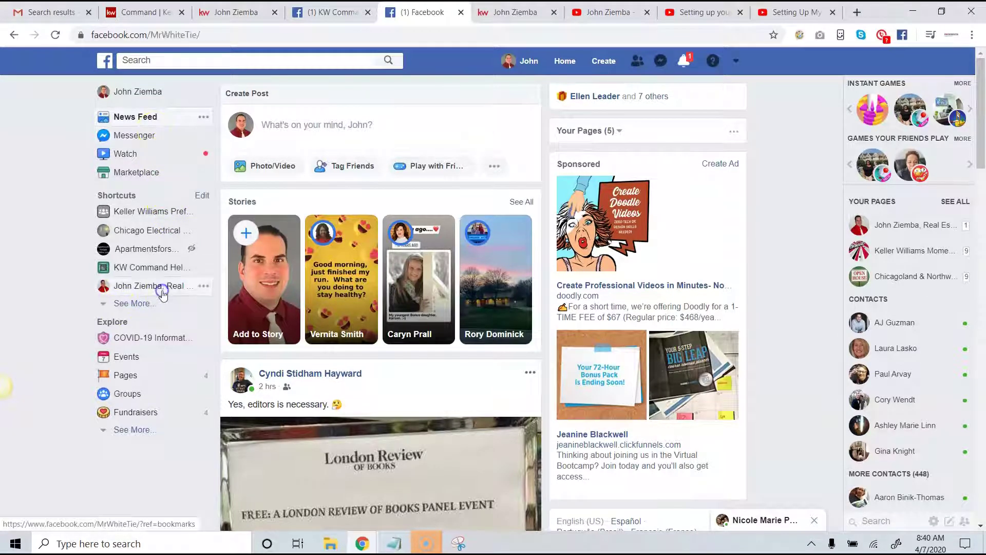
Step: Start a photo post on the business page and attach the Wrigley Field Snip image from the Pictures folder
scroll(375, 308, down, 2)
scroll(364, 290, down, 2)
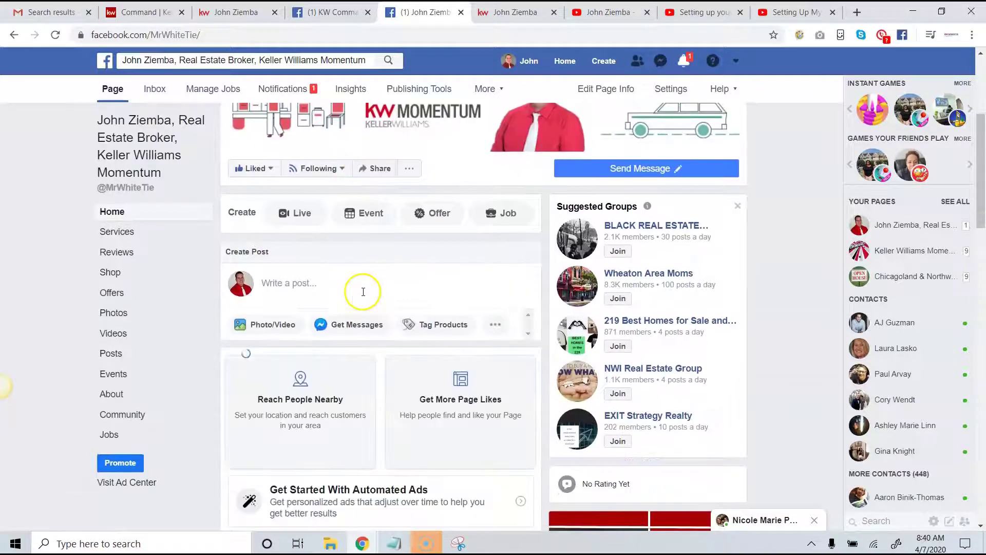
click(284, 326)
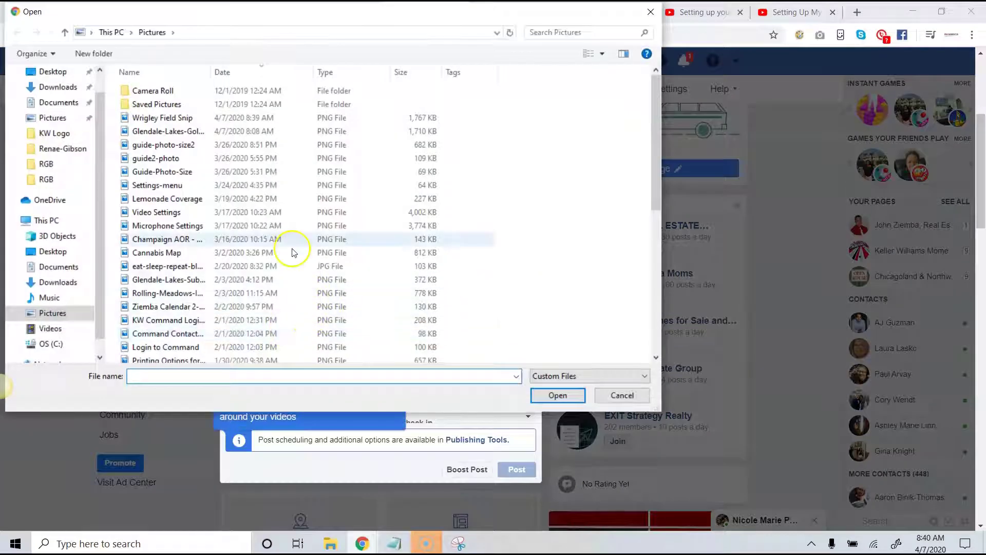
click(256, 119)
click(566, 396)
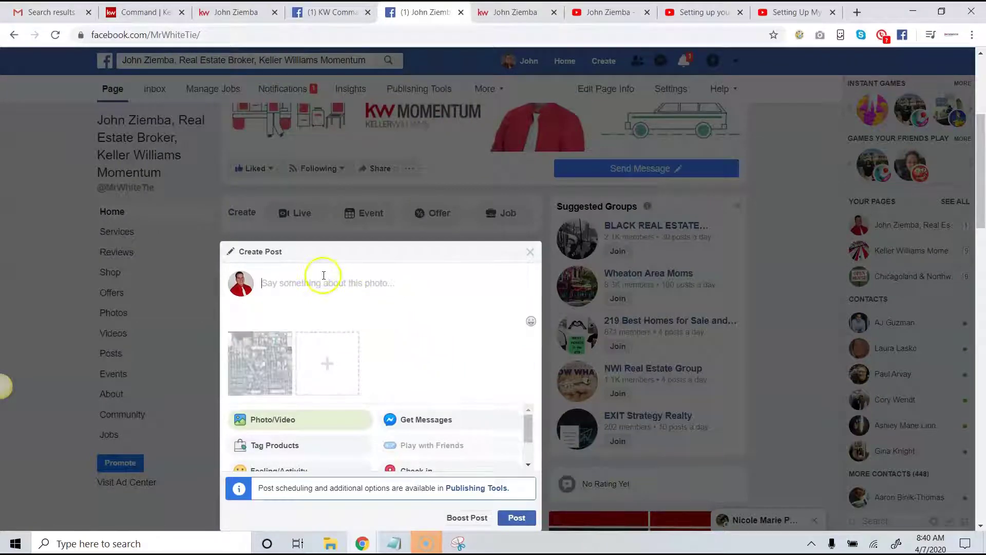
Step: Write the post caption "Check out the Homes For Sale Near Wrigley Field"
text(Check out the Homes Near Wrigley Field)
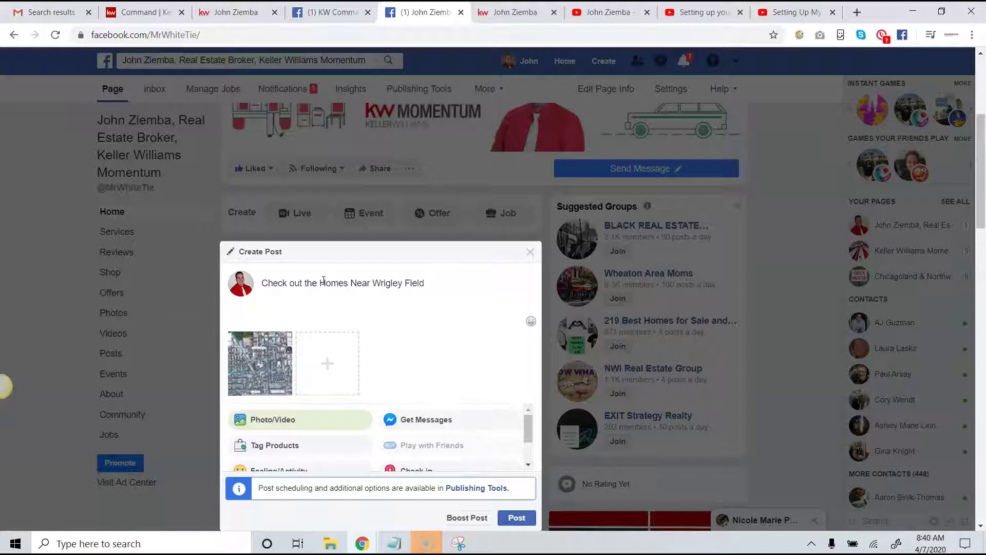
click(348, 285)
text(For Sale)
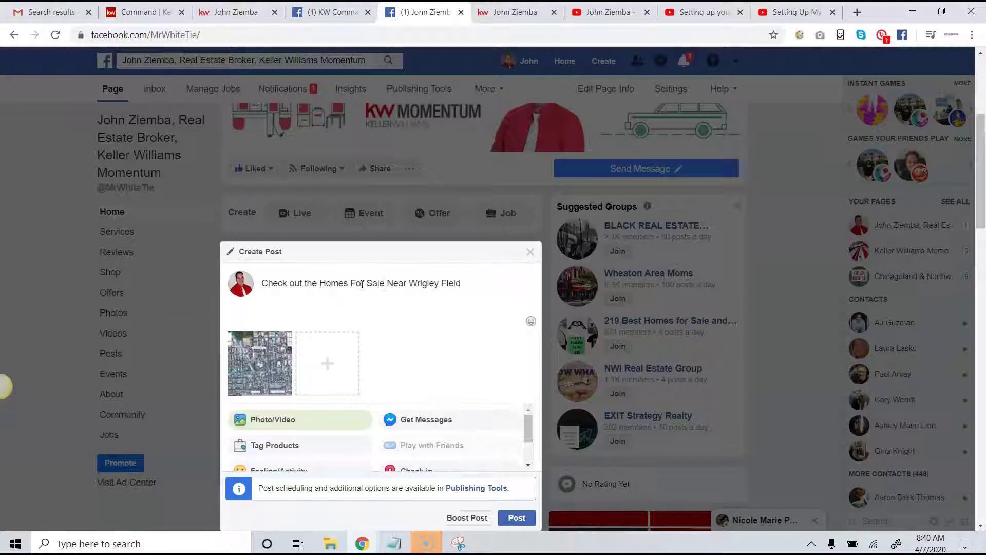
Step: Paste the copied Wrigley Field search page link below the caption and publish the post
click(470, 280)
text(https://johnz.kw.com/search/location/ChIJId-a5bLTD4gRRtbdduE-6hw,Wrigley%20Field,1060%20W%20Addison%20St%2C%20Chicago%2C%20IL%2060613%2C%20USA?viewport=41.95391214114525%2C-87.64828451731618%2C41.94315574239067%2C-87.66283281901296&zoom=16)
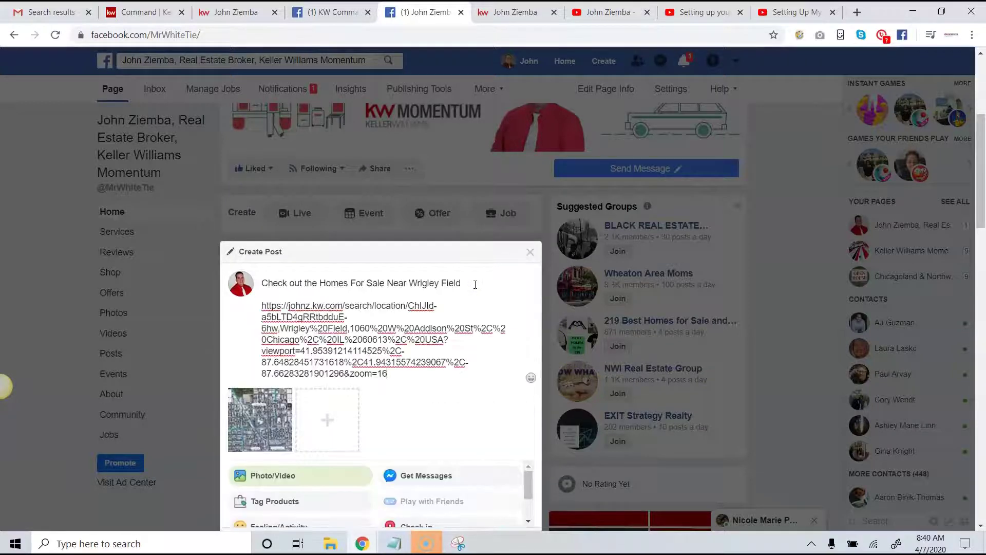
click(327, 259)
click(367, 255)
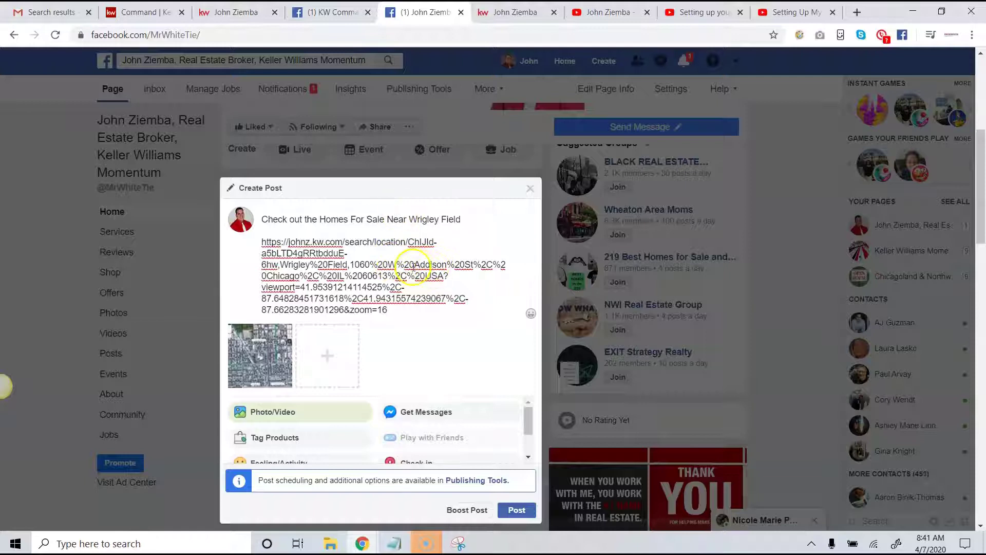
click(517, 511)
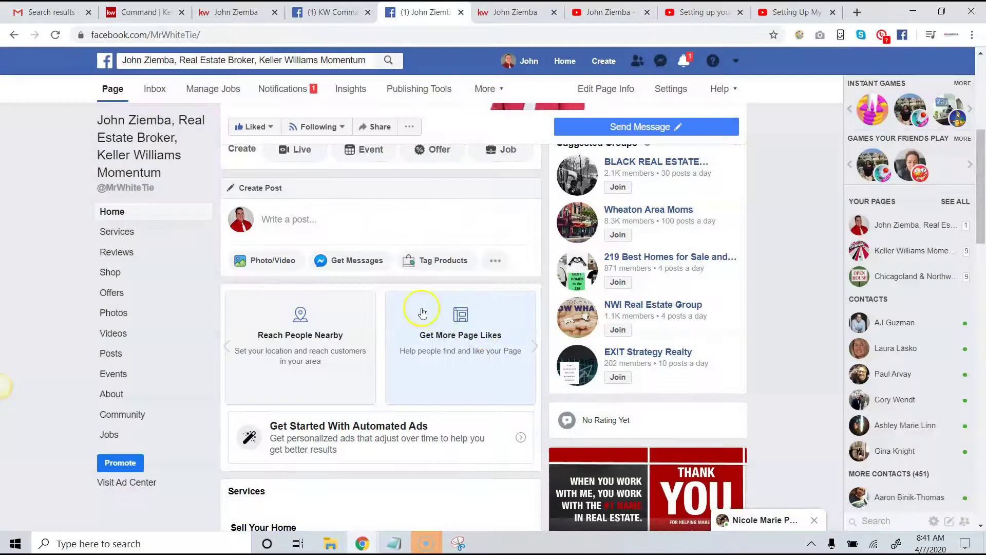
Step: Find the newly published post on the business page and examine its caption, link and map image
scroll(419, 273, down, 3)
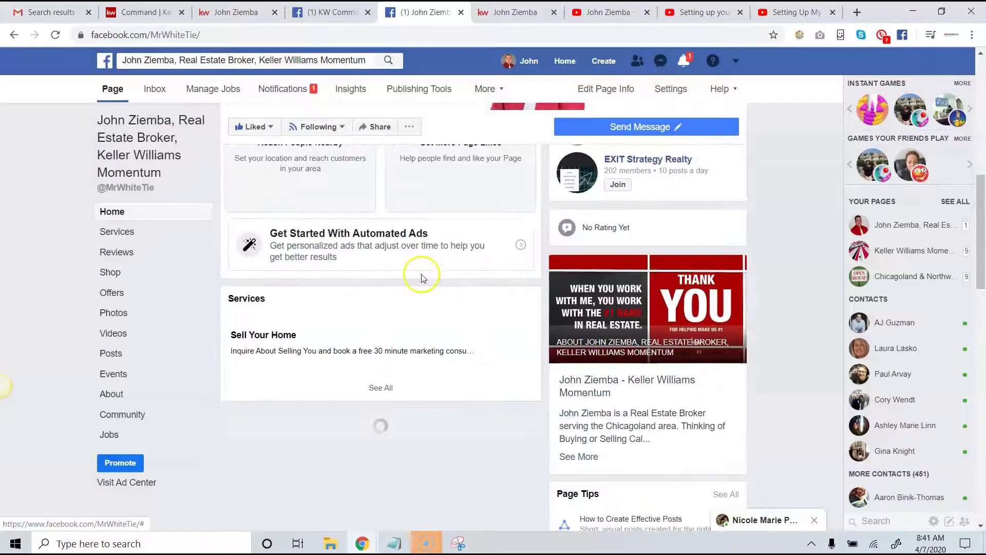
scroll(432, 286, down, 10)
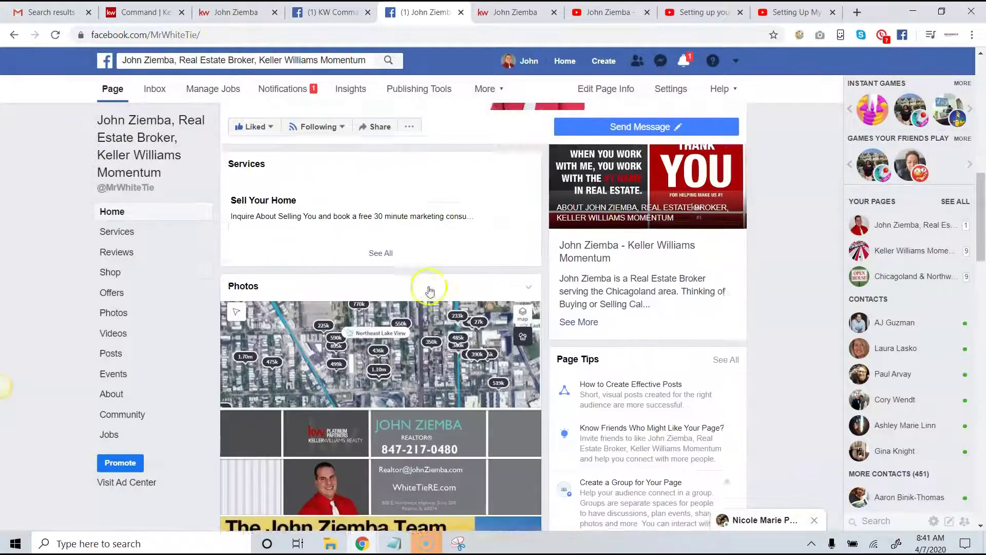
scroll(434, 283, down, 6)
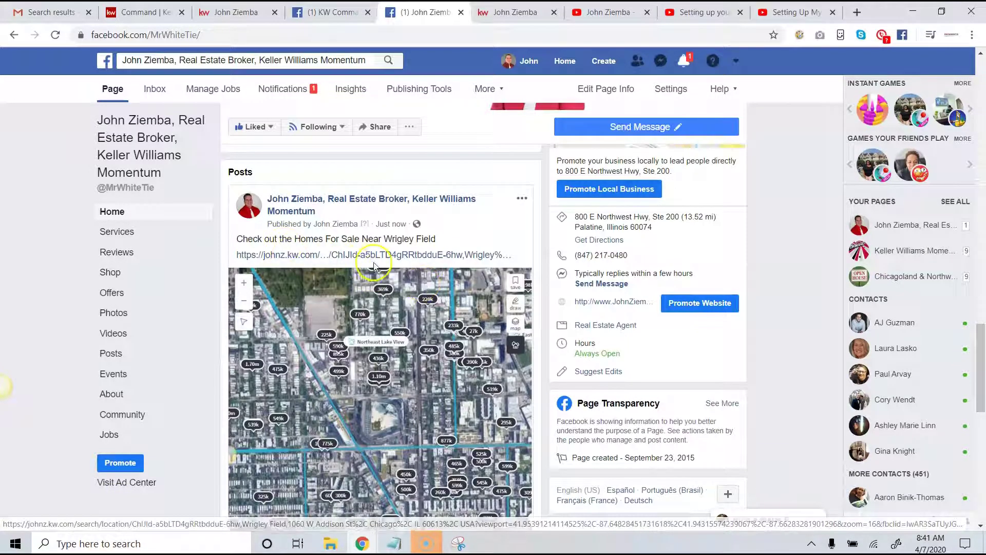
scroll(375, 261, down, 5)
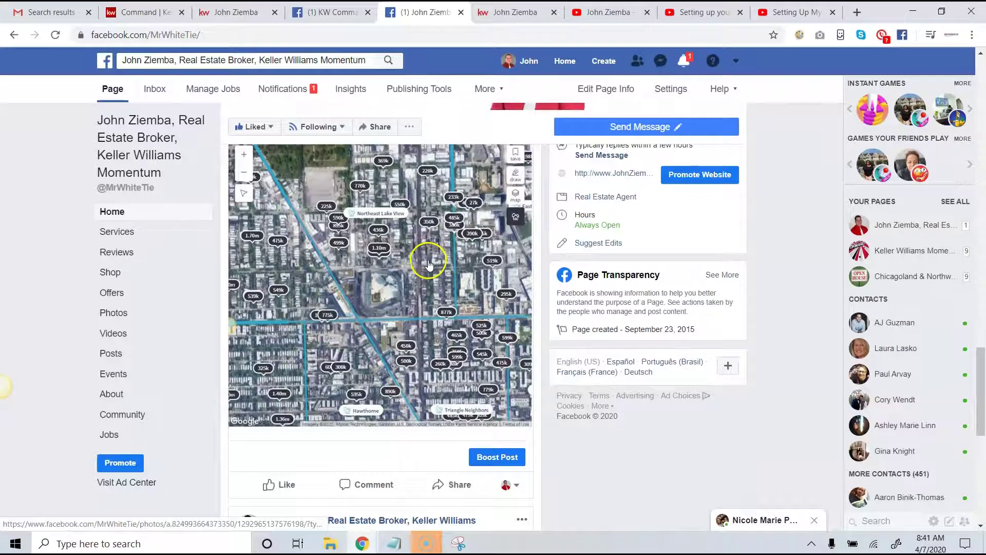
scroll(424, 276, up, 3)
scroll(424, 276, up, 1)
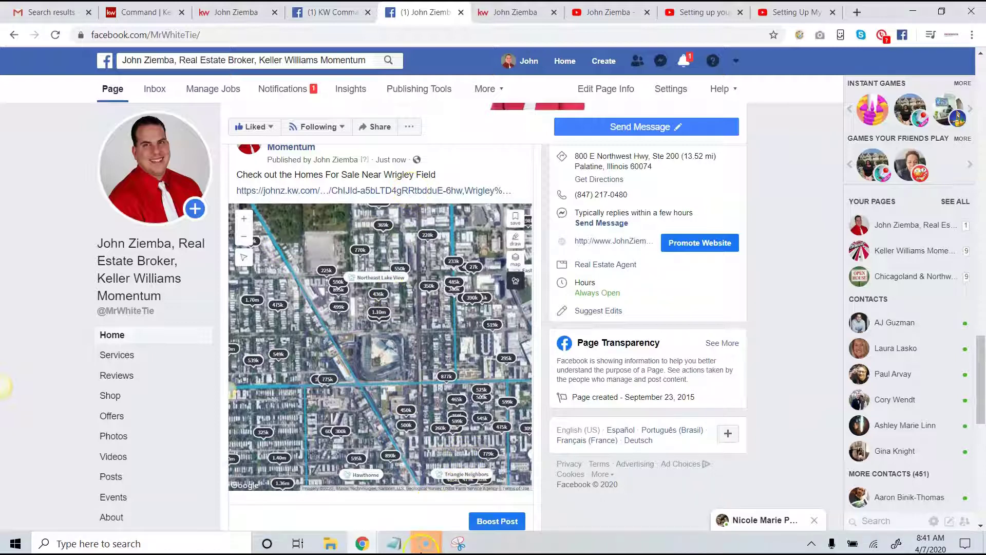
mouse_move(418, 549)
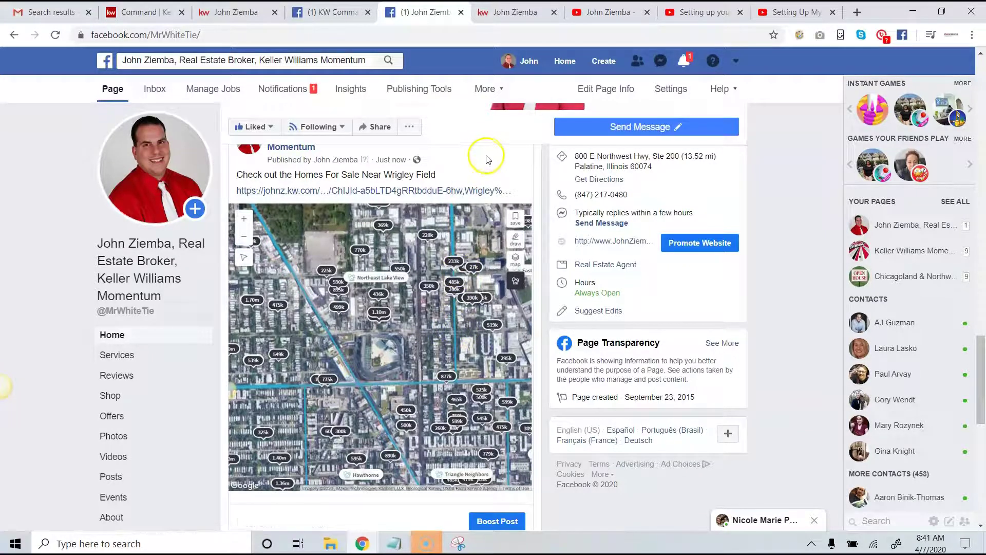
click(429, 545)
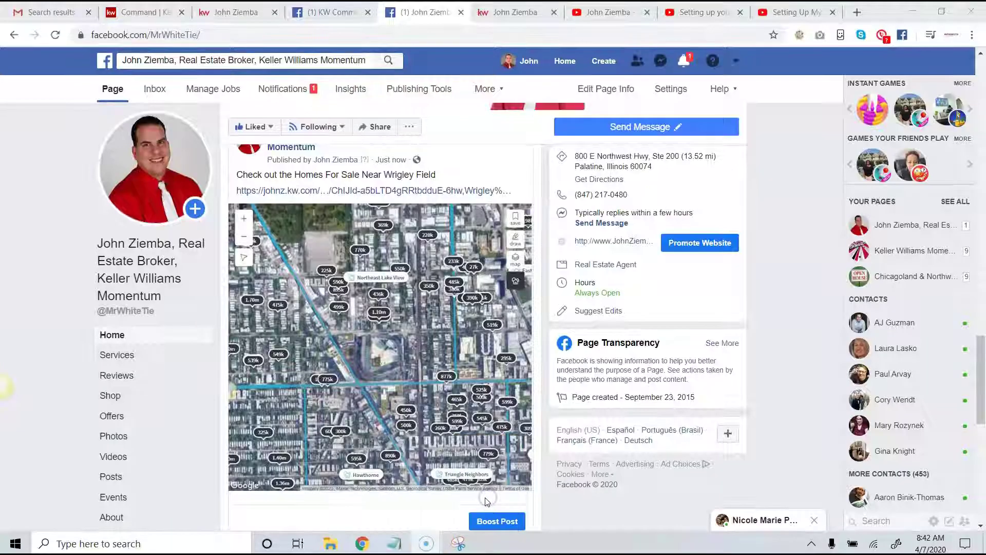
click(425, 503)
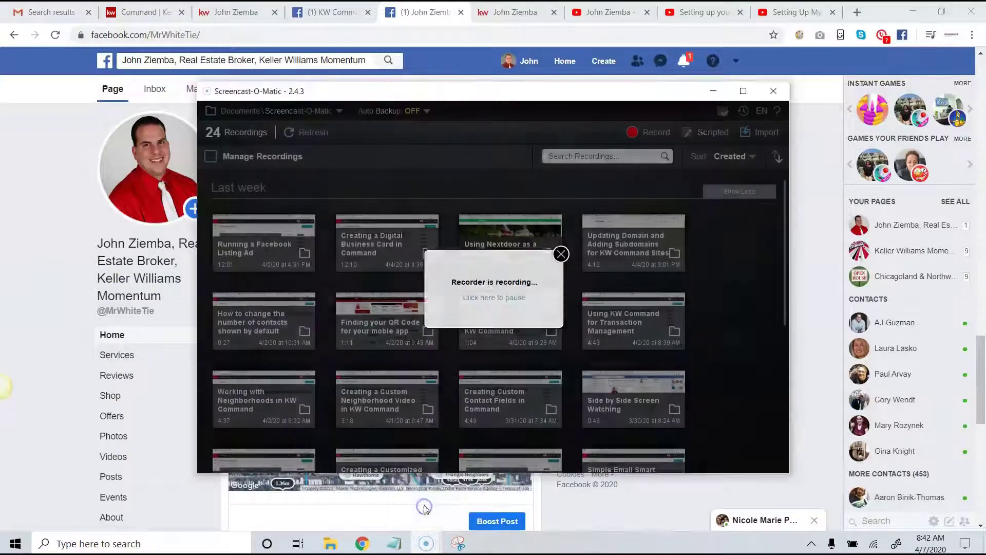